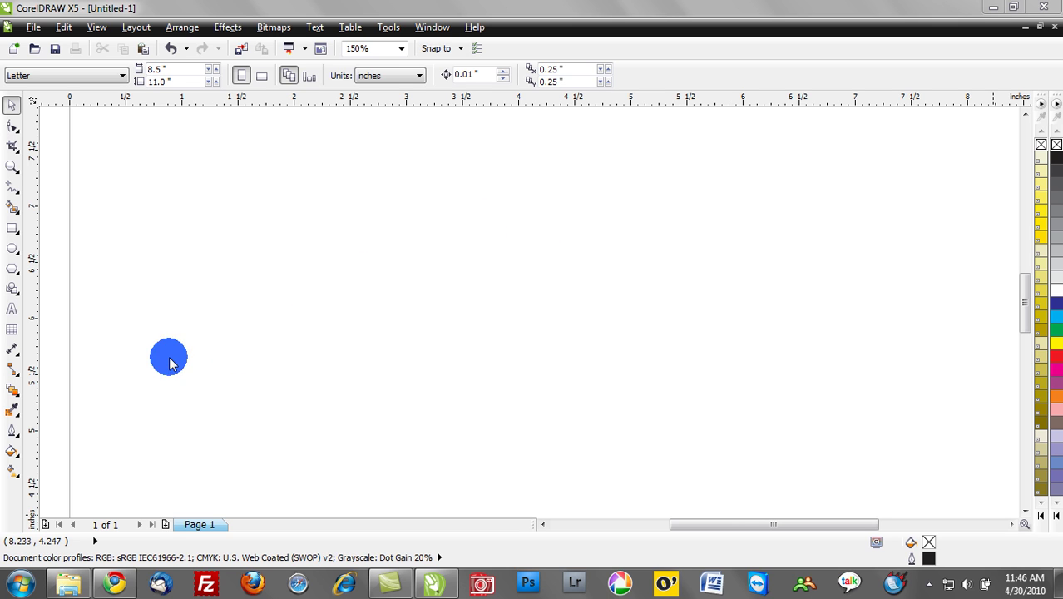
- Zoom out from 150% to 37% so the whole blank Letter page shows
scroll(363, 373, down, 3)
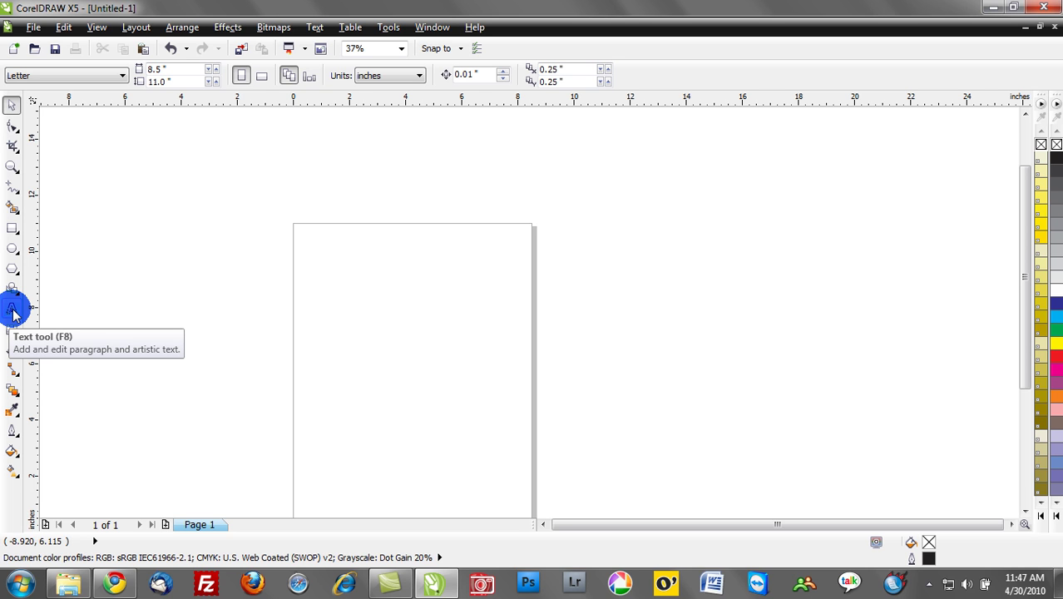
- Draw a tall paragraph text frame at the page's top-left, about 3.8 inches wide
click(12, 310)
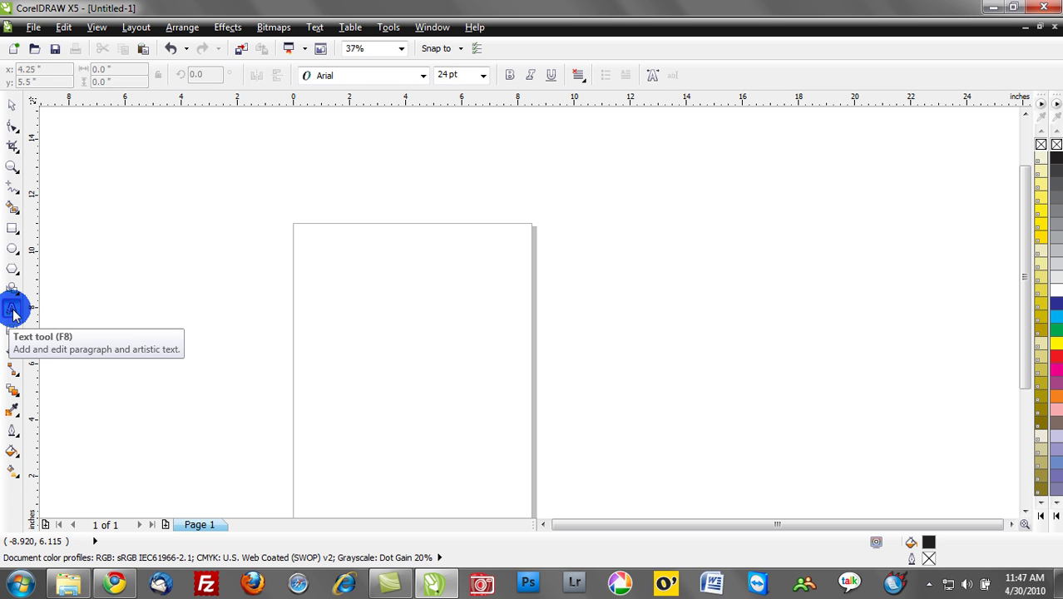
click(304, 241)
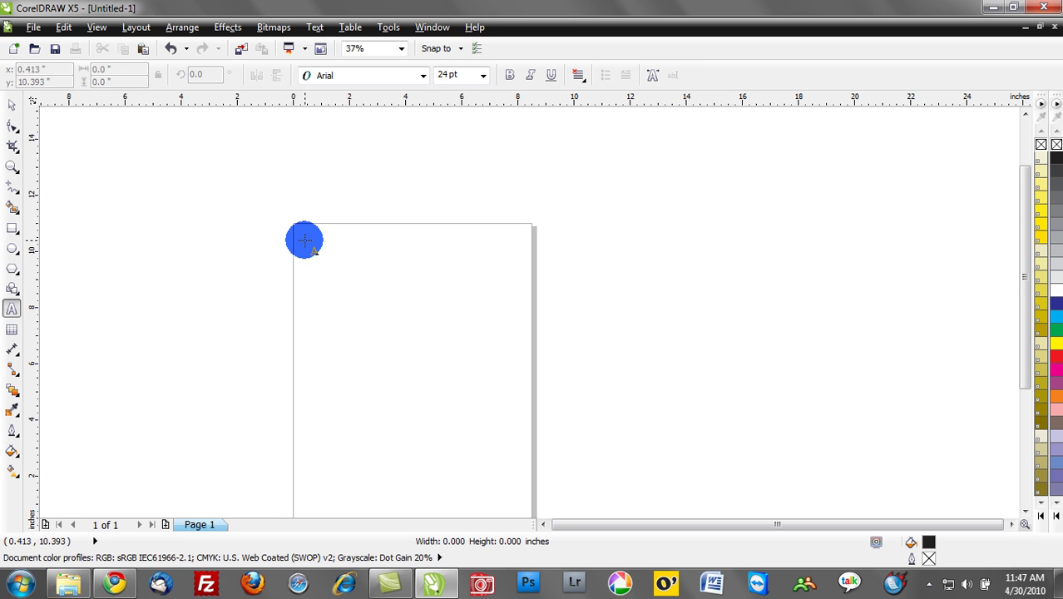
drag(305, 240, 381, 496)
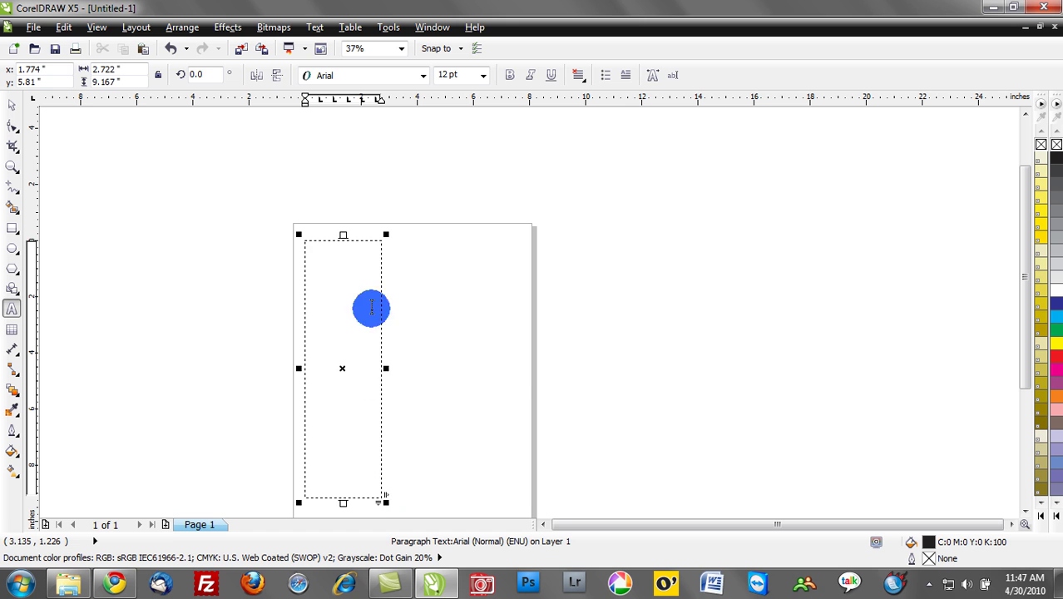
drag(385, 368, 415, 371)
- Type random filler letters in the frame and paste them repeatedly to fill many lines
click(338, 341)
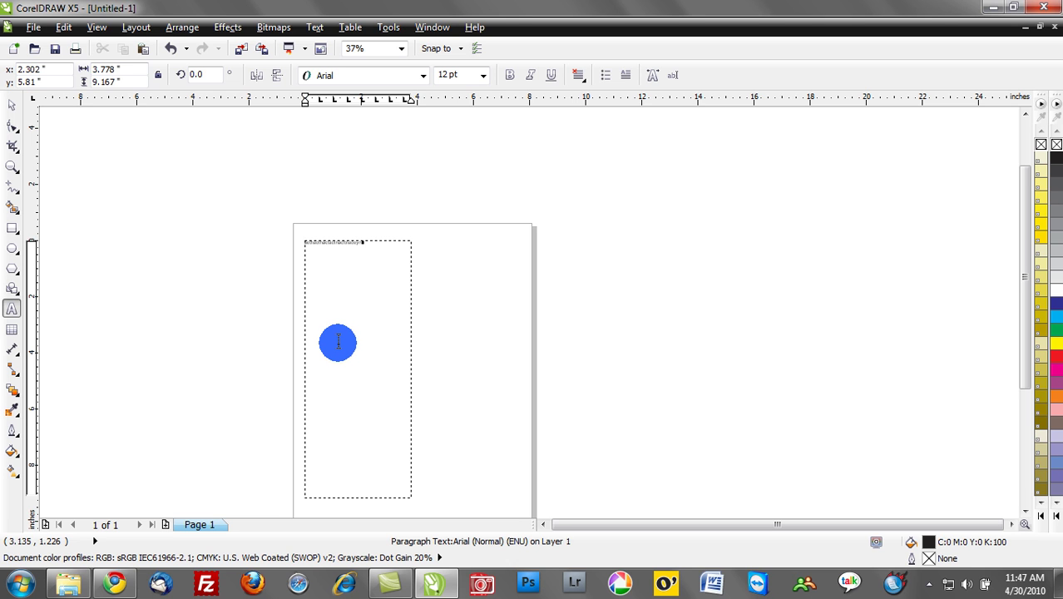
text(aethaethaetaetnaettnaeeynrynarynarynarynarynarynarynaeyna)
scroll(318, 272, up, 3)
text(arynarymarym)
drag(504, 210, 245, 159)
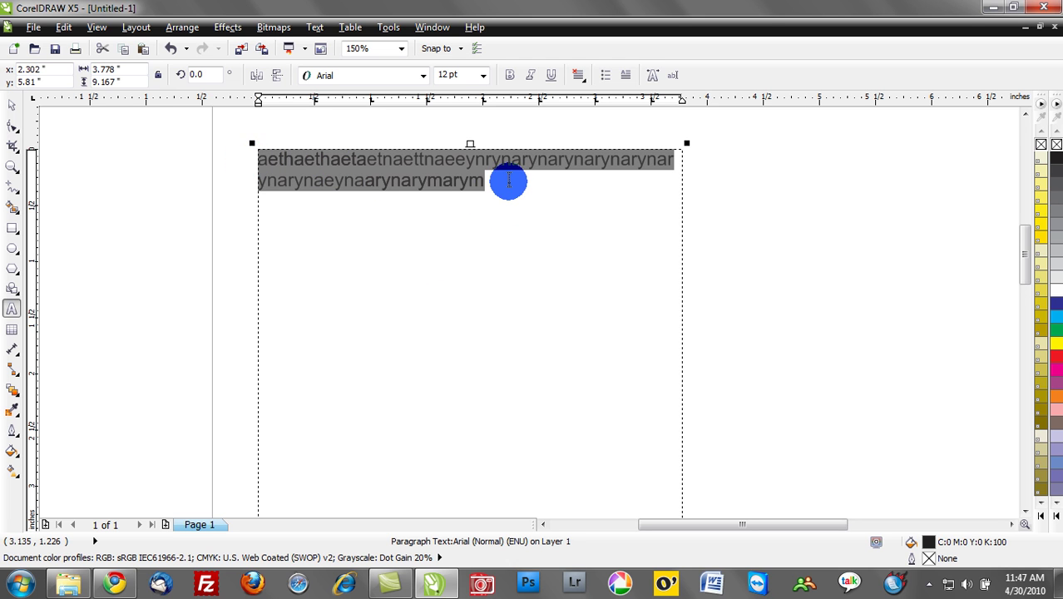
click(506, 182)
key(ctrl+v)
key(ctrl+v)
key(ctrl+v)
key(ctrl+v)
key(ctrl+v)
key(ctrl+v)
key(ctrl+v)
key(ctrl+v)
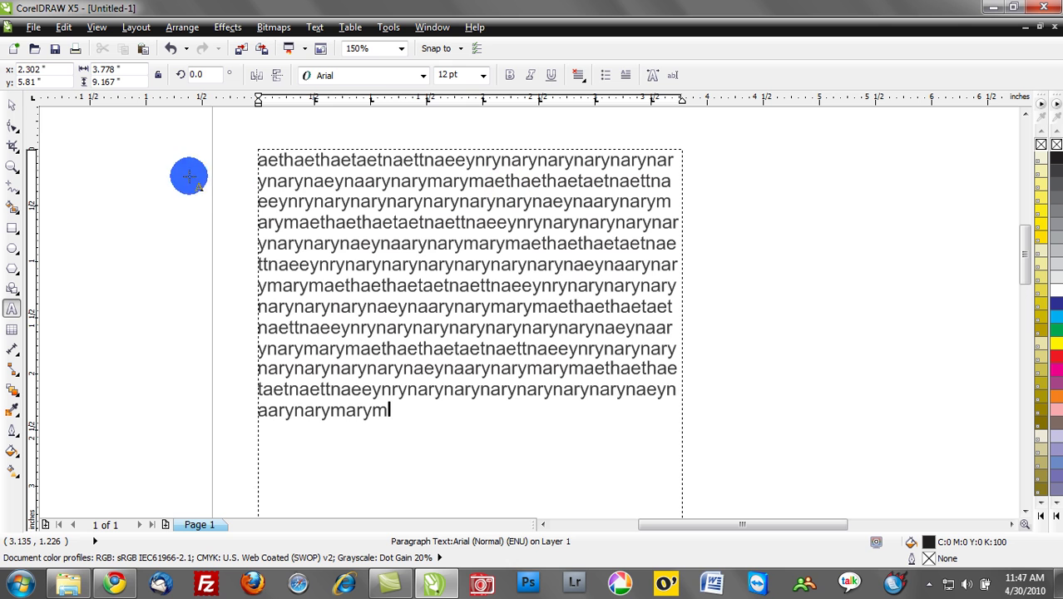
- Drop a copy of the filler-text frame to the right of the original
click(23, 109)
click(95, 147)
scroll(214, 240, down, 4)
click(301, 273)
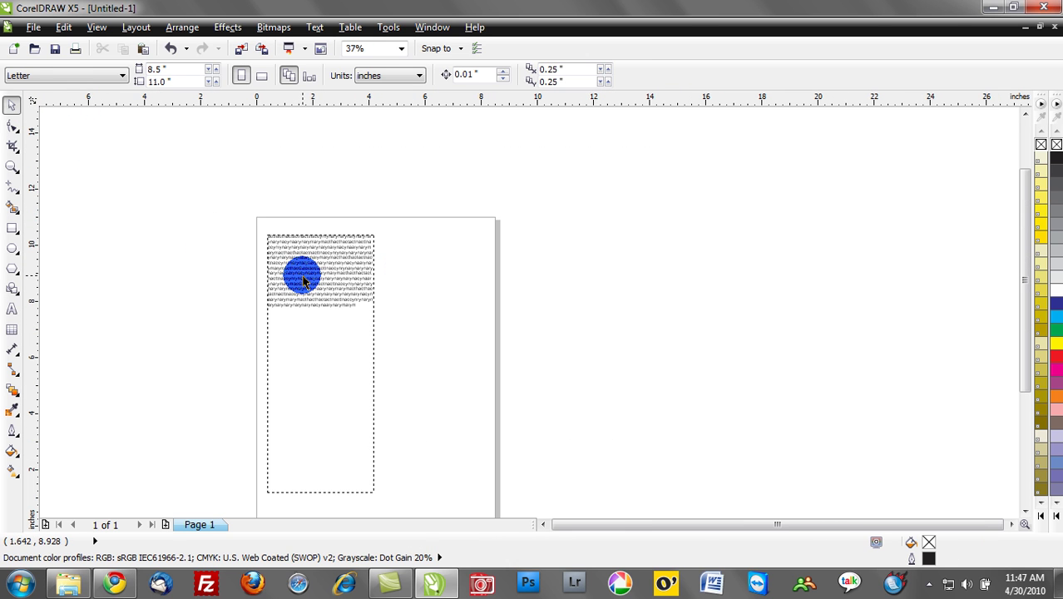
drag(306, 280, 421, 276)
click(437, 227)
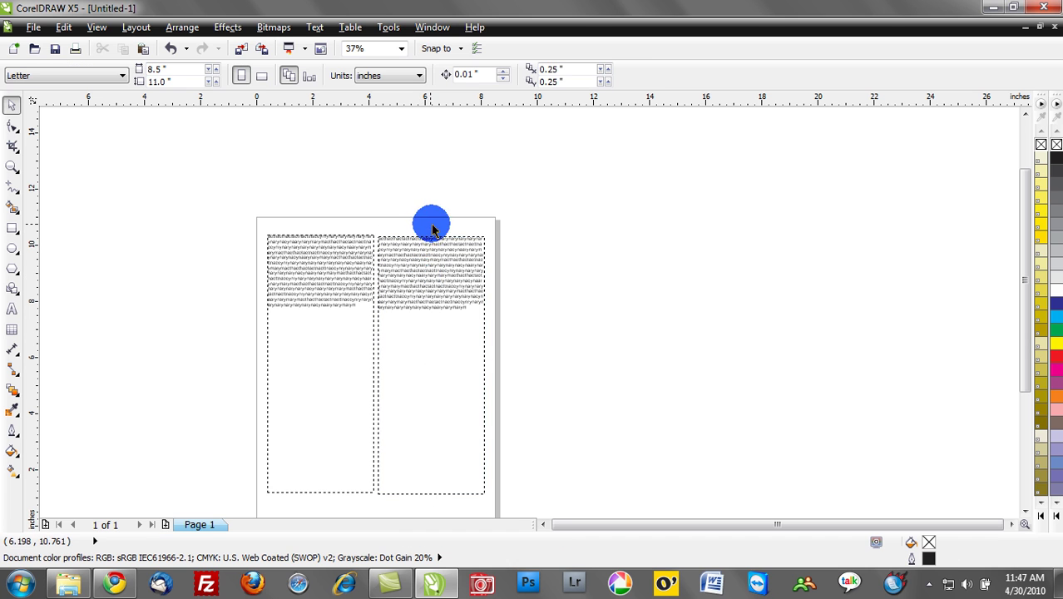
- Shorten the copied frame to about 3.5 inches tall
click(421, 492)
drag(429, 496, 418, 340)
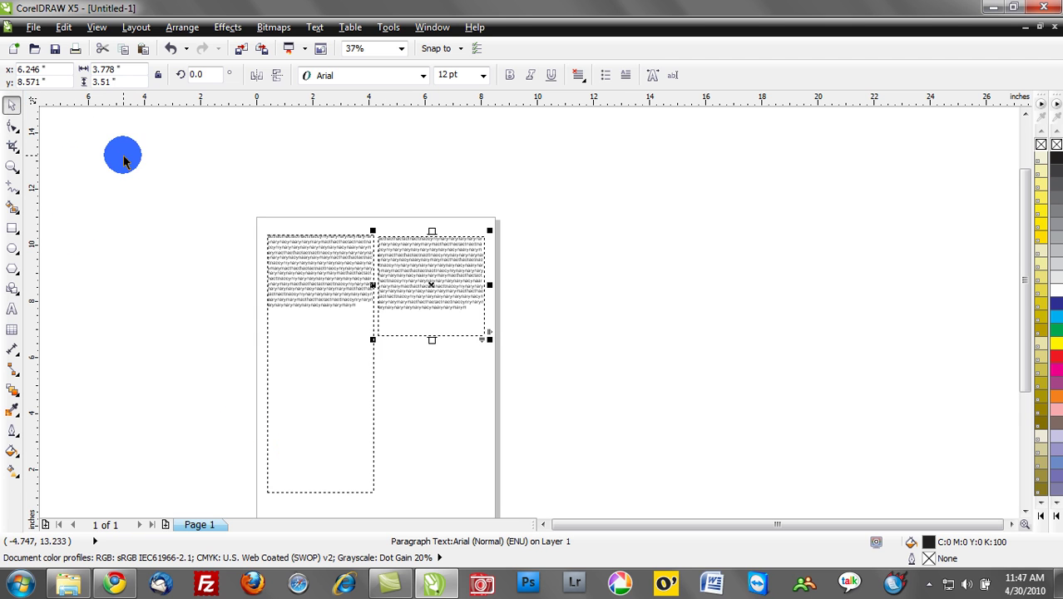
click(507, 386)
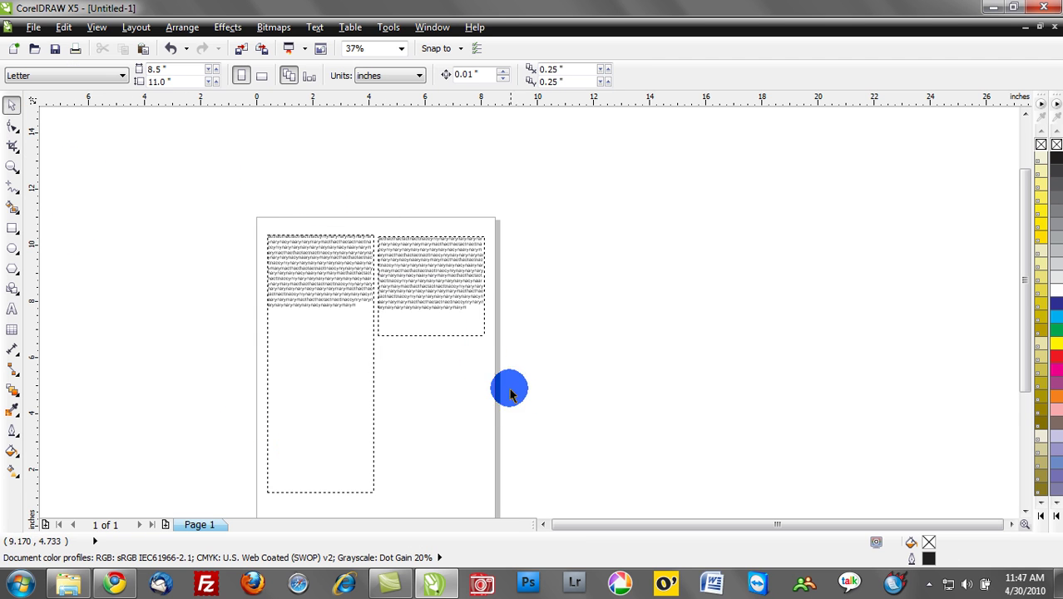
click(410, 302)
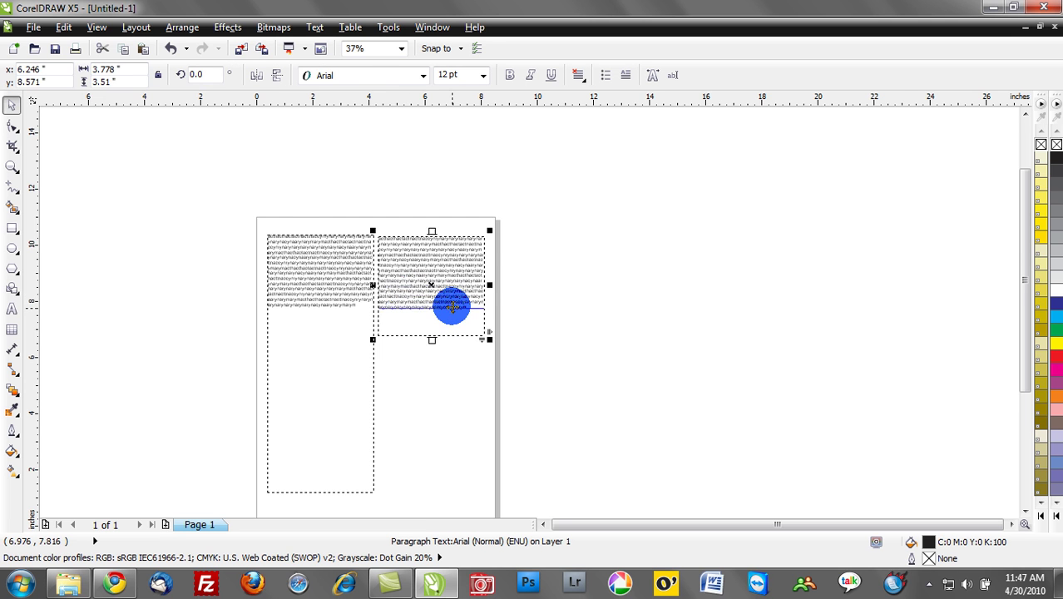
scroll(451, 304, up, 2)
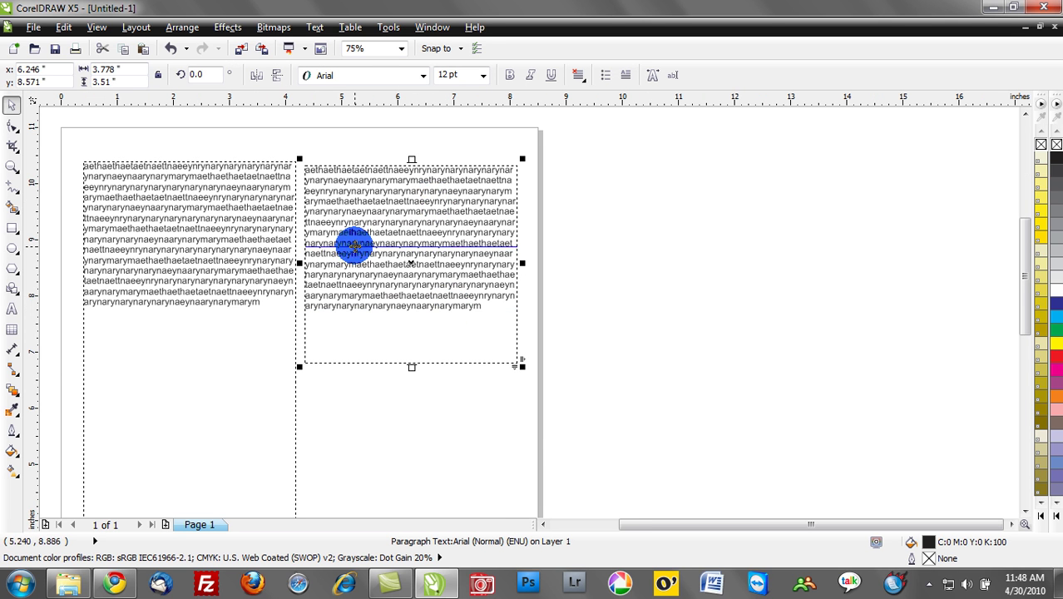
- Convert the right frame to artistic text and move it up slightly
right_click(362, 248)
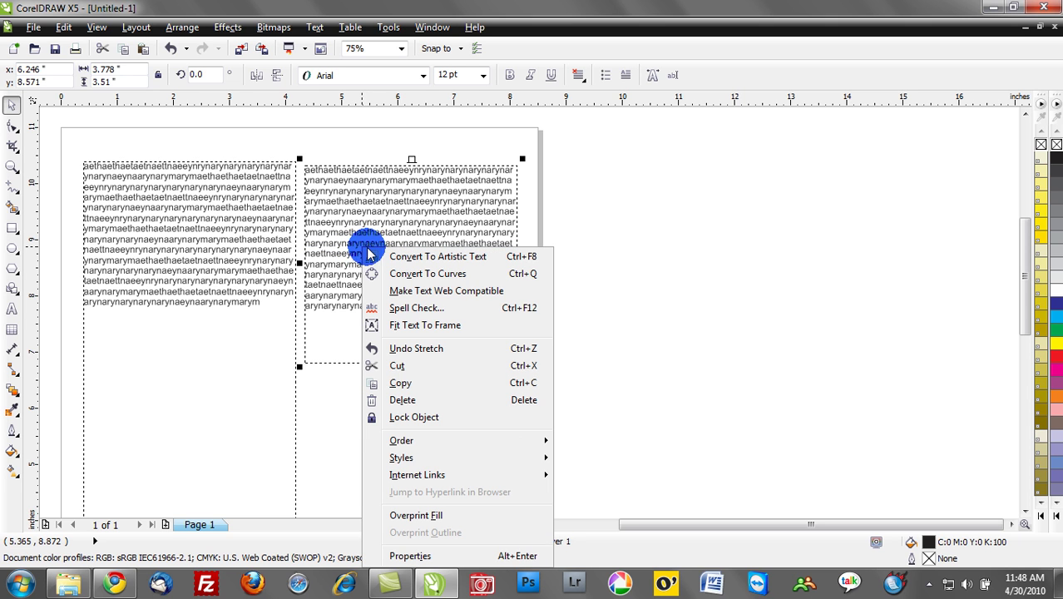
click(480, 261)
click(464, 383)
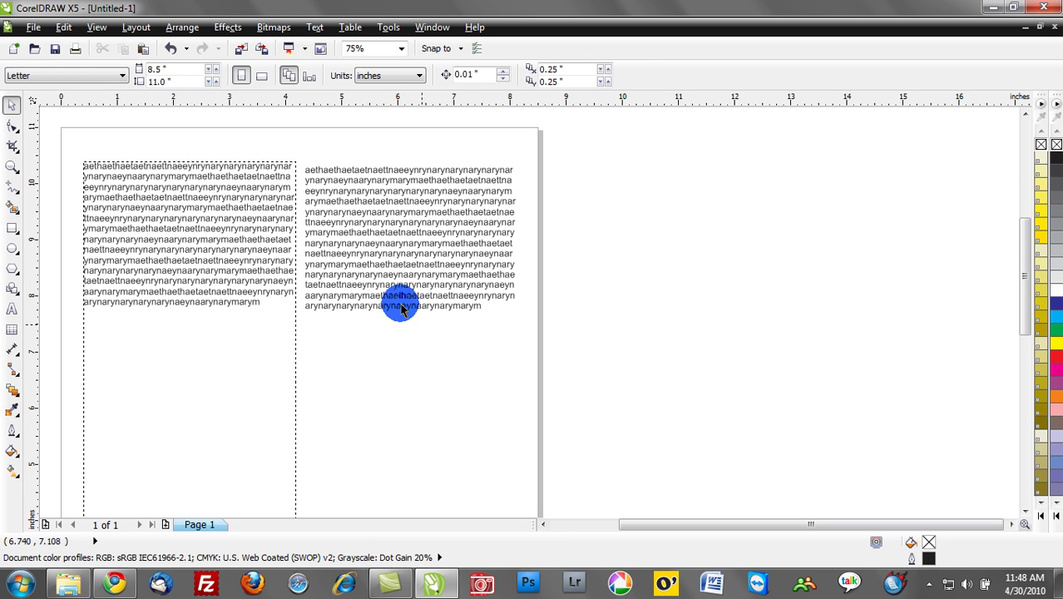
click(378, 295)
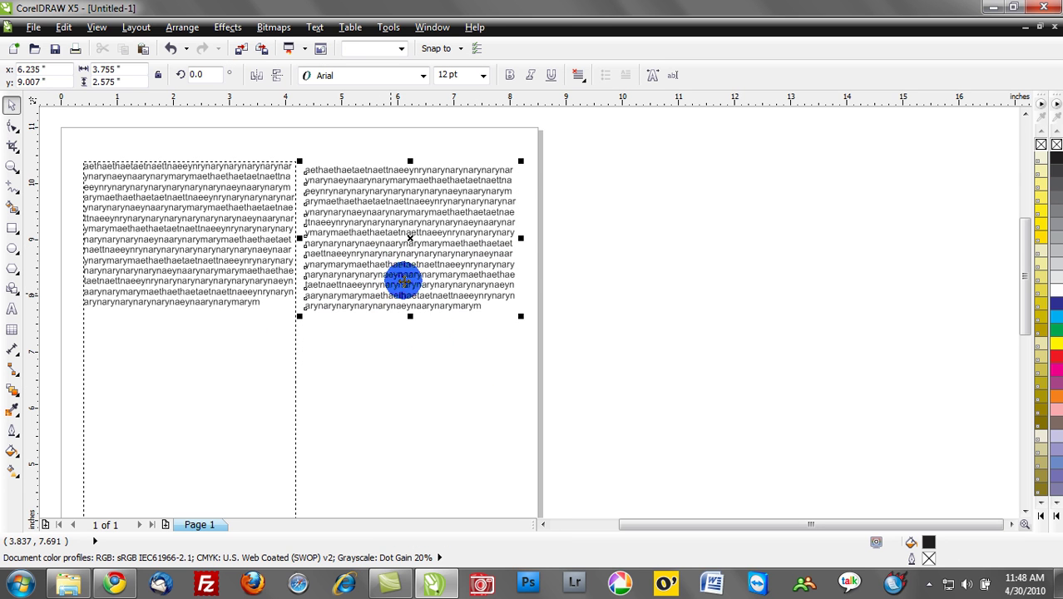
drag(411, 275, 371, 261)
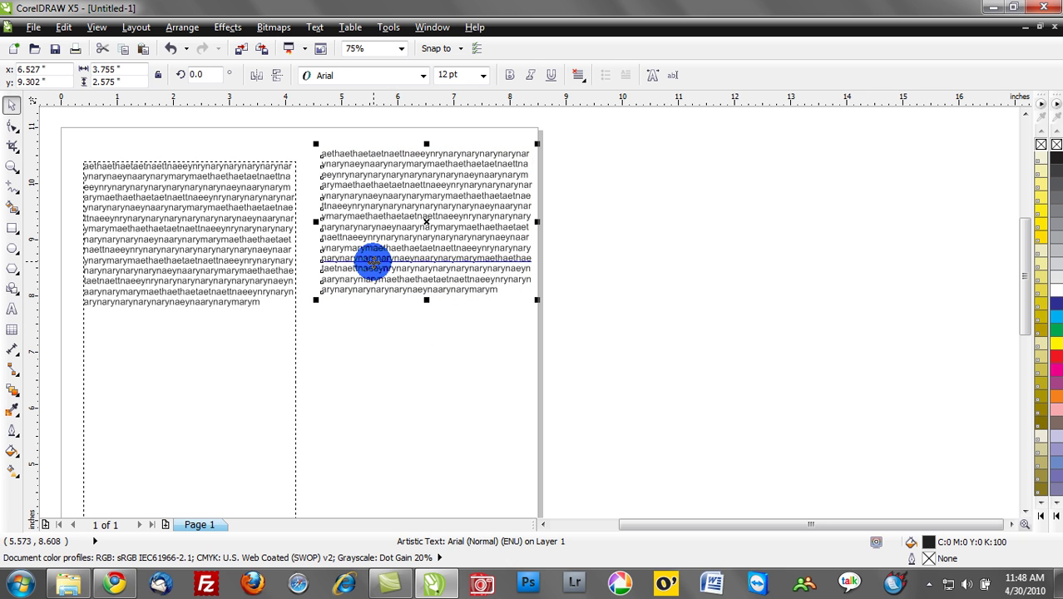
- Delete the artistic text and the left paragraph frame, leaving the page blank
key(Delete)
click(109, 237)
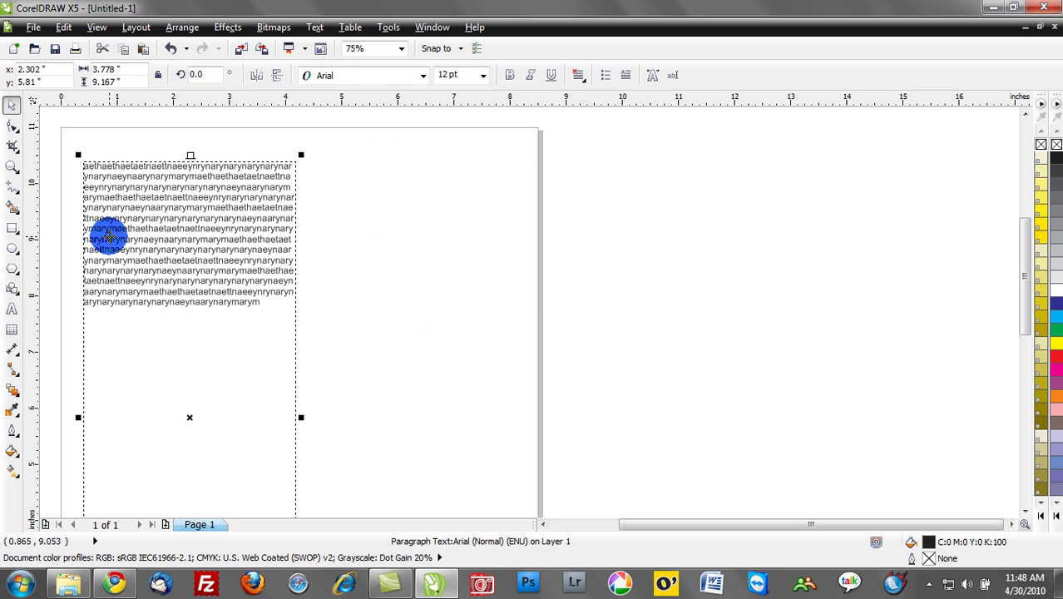
key(Delete)
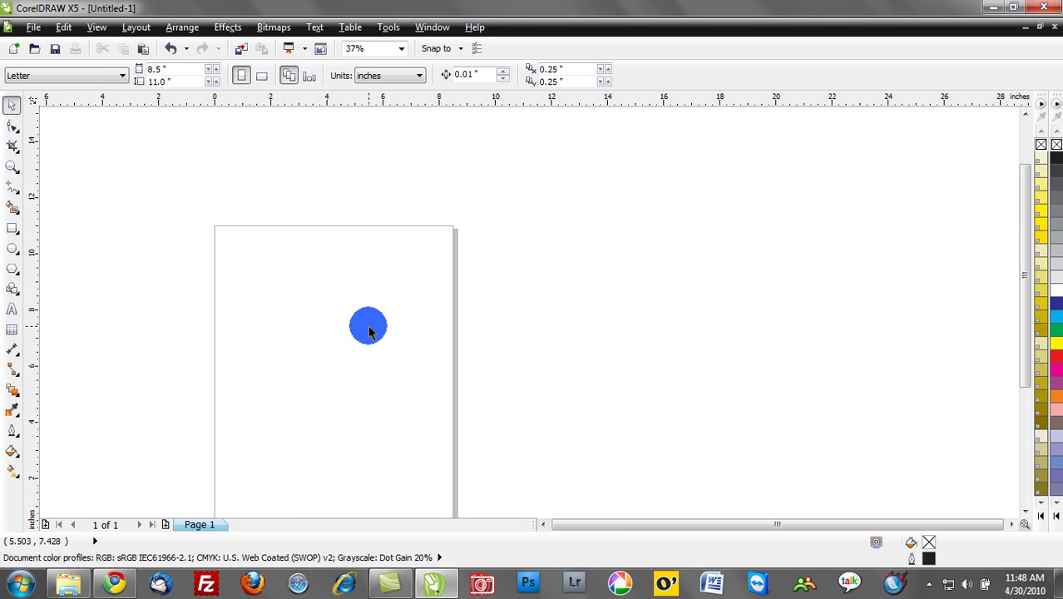
- Type 24 pt Arial artistic text 'WORKING WITH TEXT' over 'IS FUN' and zoom in on it
scroll(368, 325, down, 1)
click(16, 311)
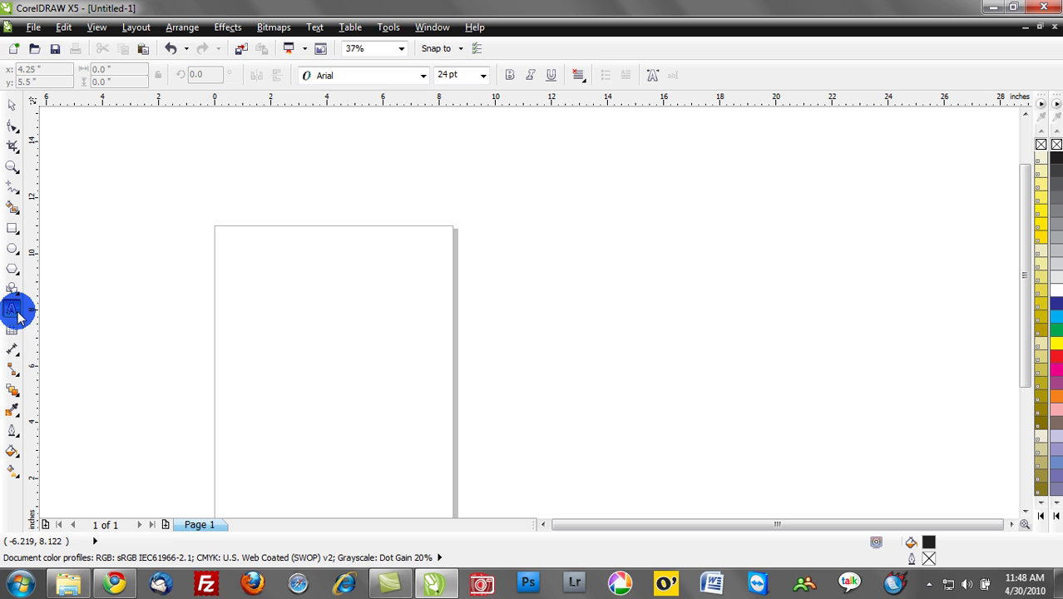
click(255, 324)
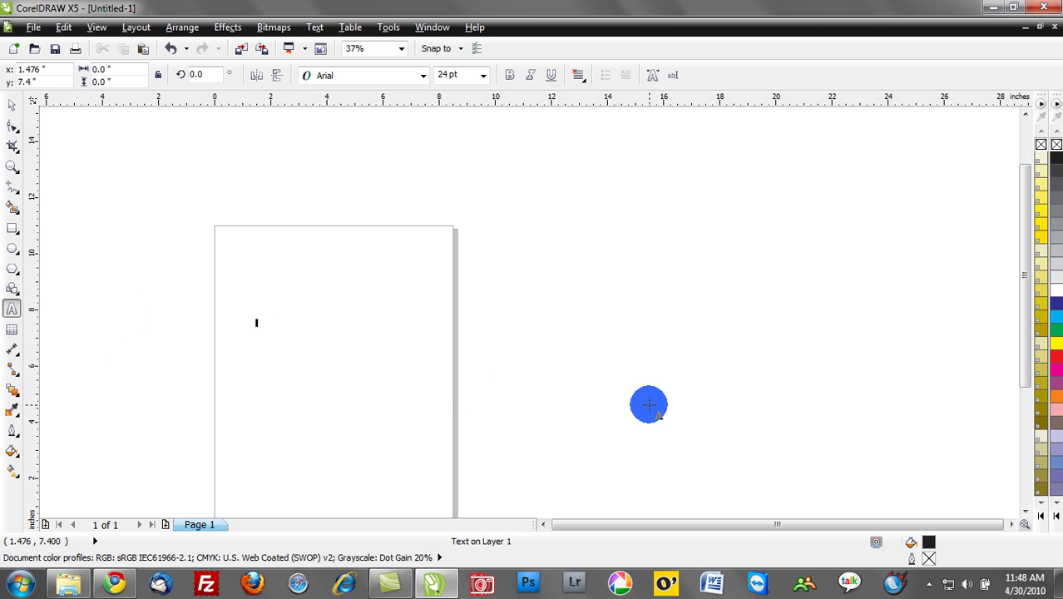
text(WORKING WIT)
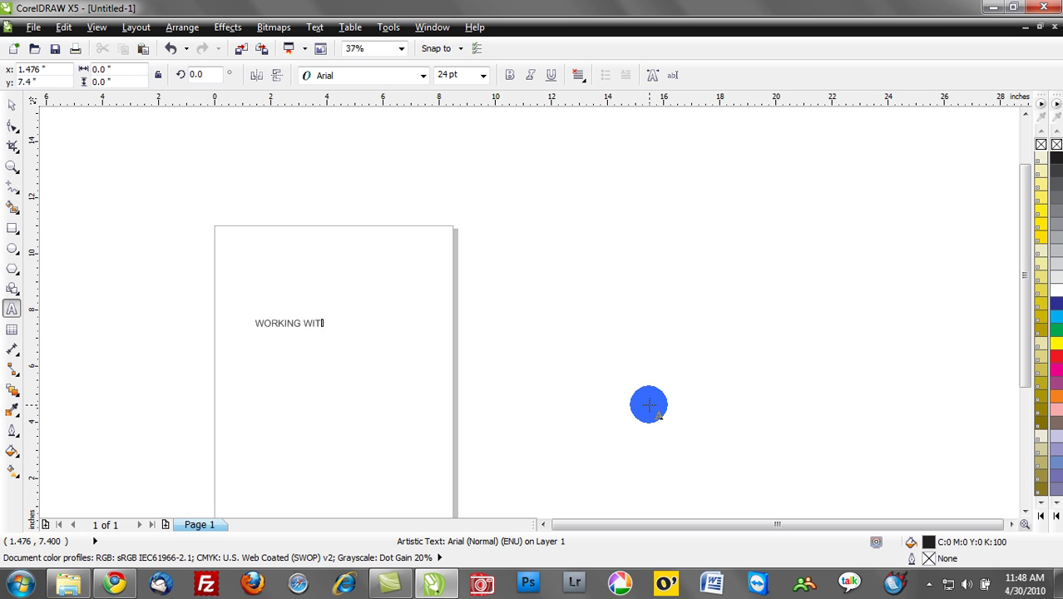
text(H TEXT)
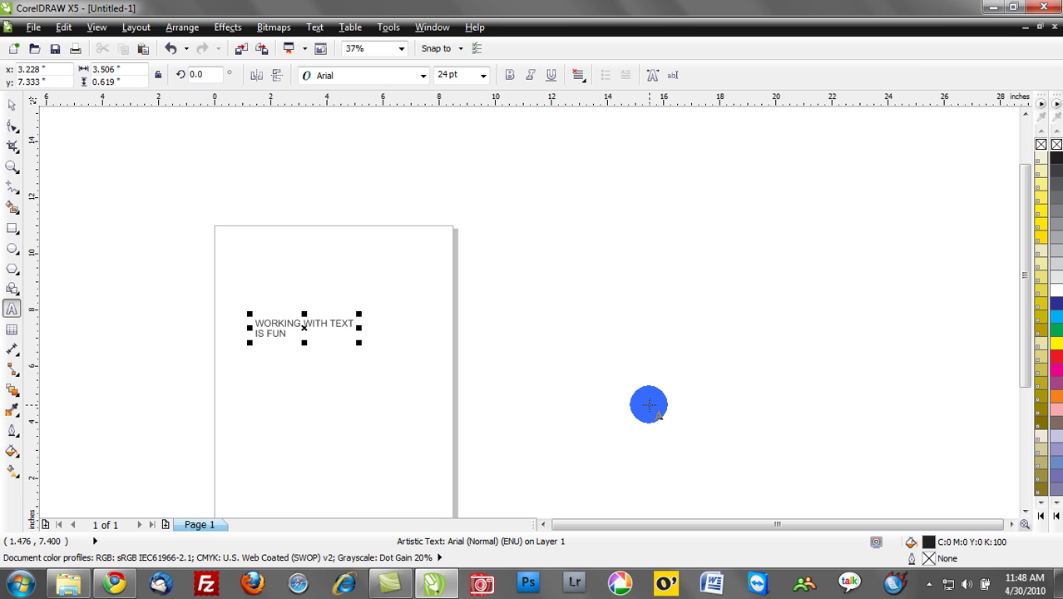
click(11, 104)
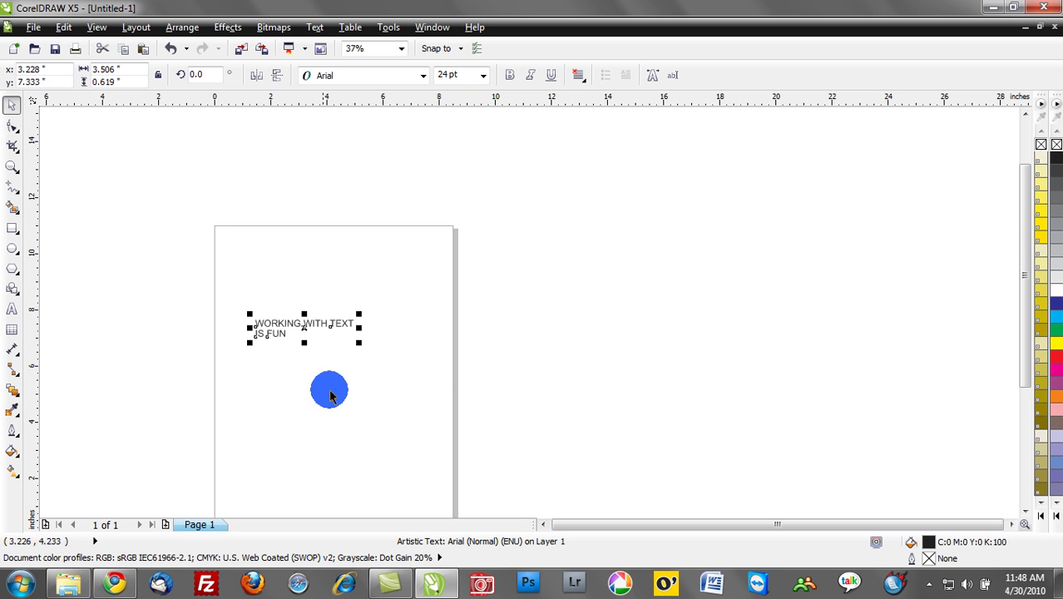
scroll(281, 333, up, 1)
key(shift+F2)
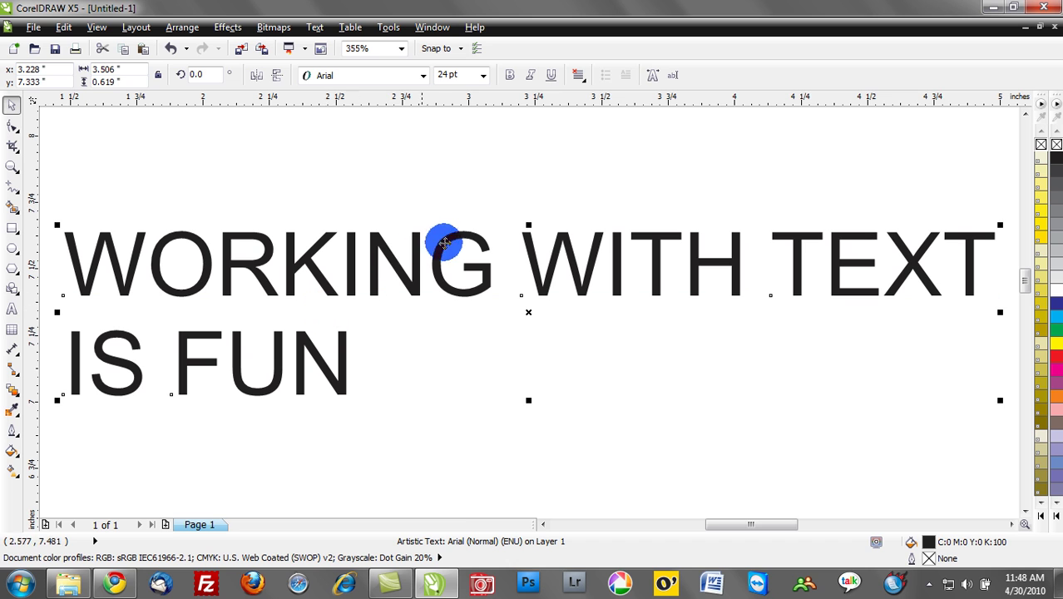
- Apply Center alignment to the two-line text from the property bar
scroll(559, 260, down, 2)
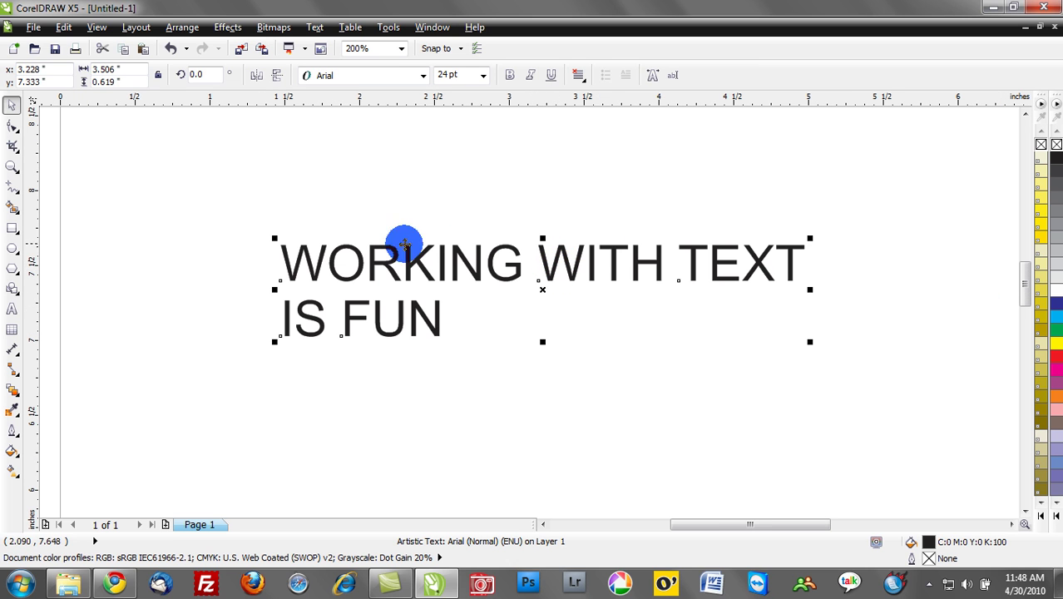
click(585, 81)
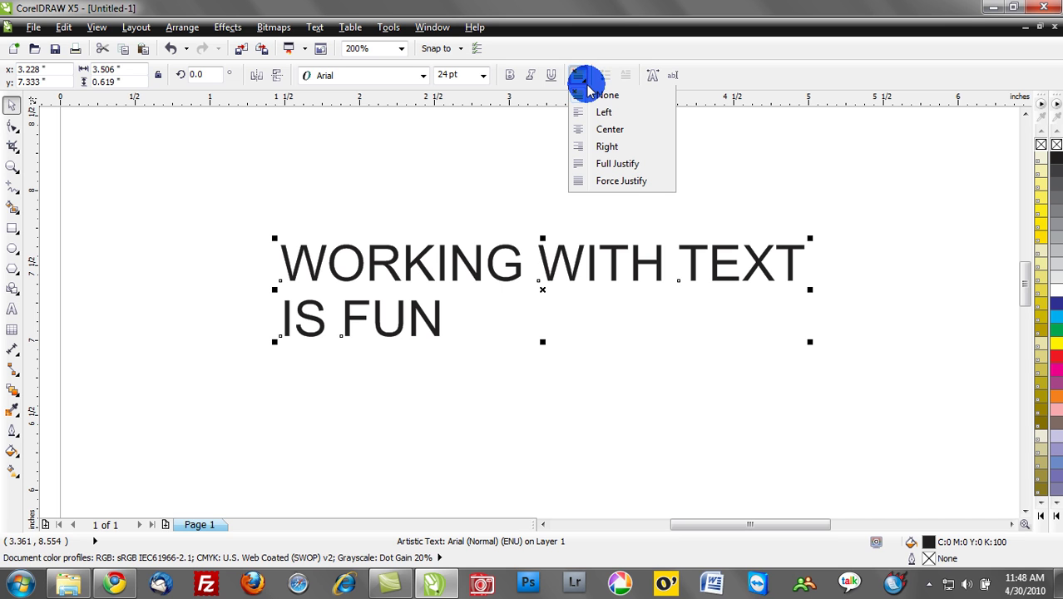
click(579, 75)
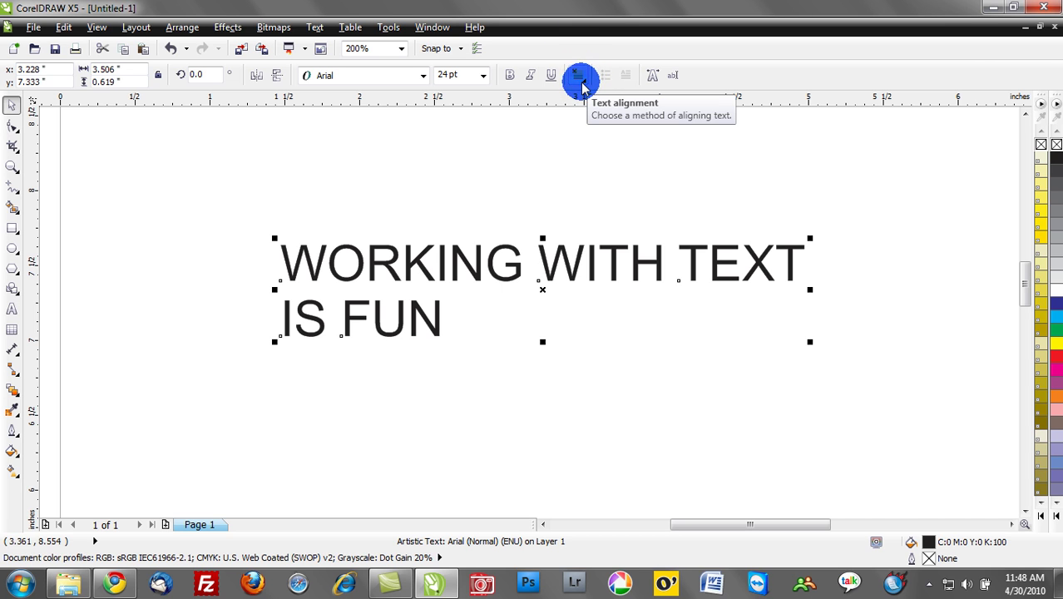
click(580, 78)
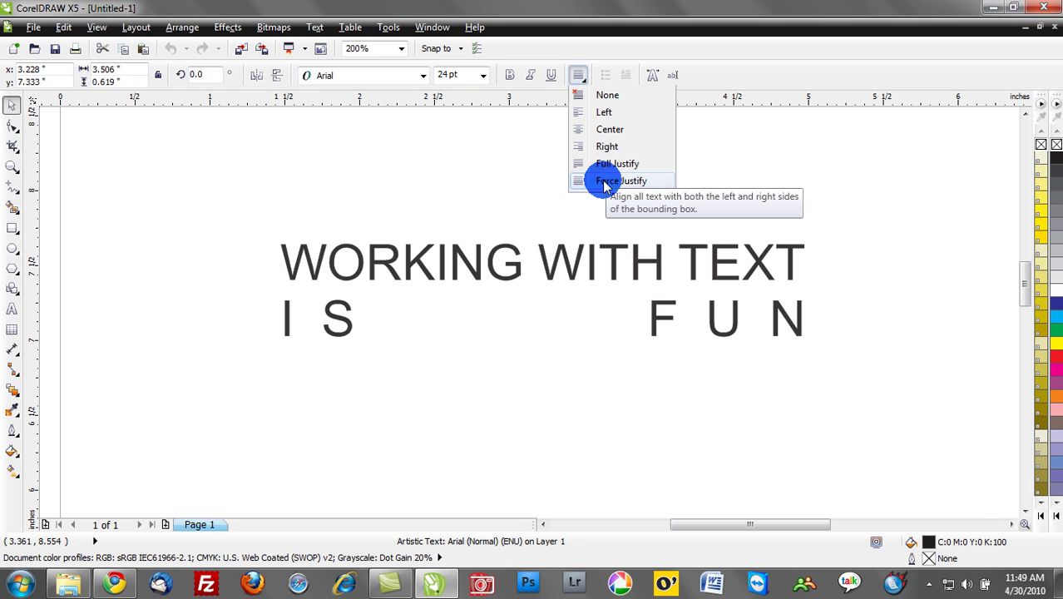
click(606, 133)
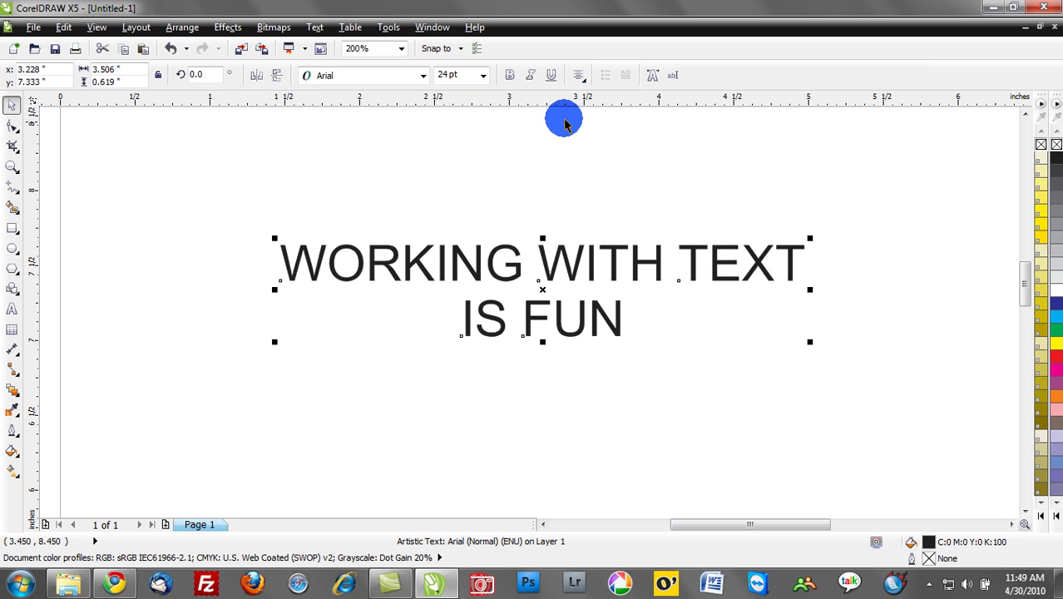
- Change the text's font from Arial to Imprint MT Shadow
click(424, 77)
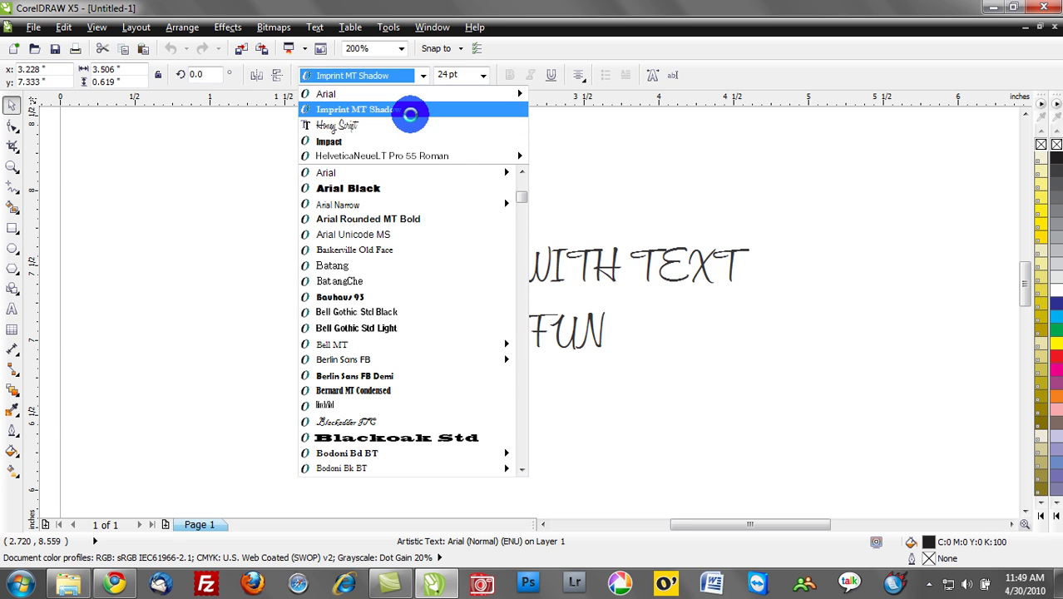
click(410, 110)
click(443, 175)
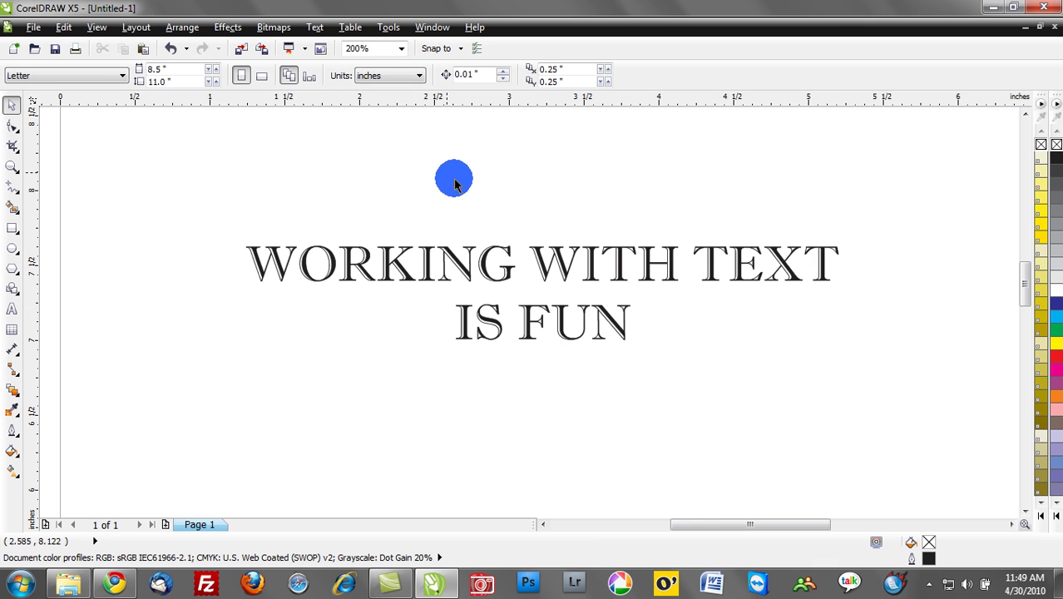
scroll(459, 208, up, 2)
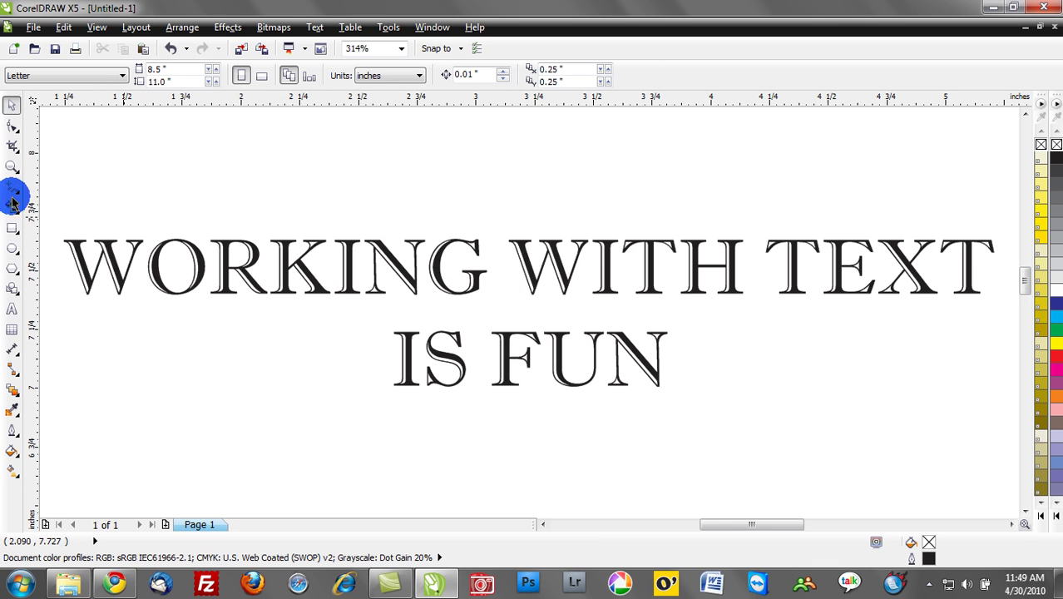
click(13, 125)
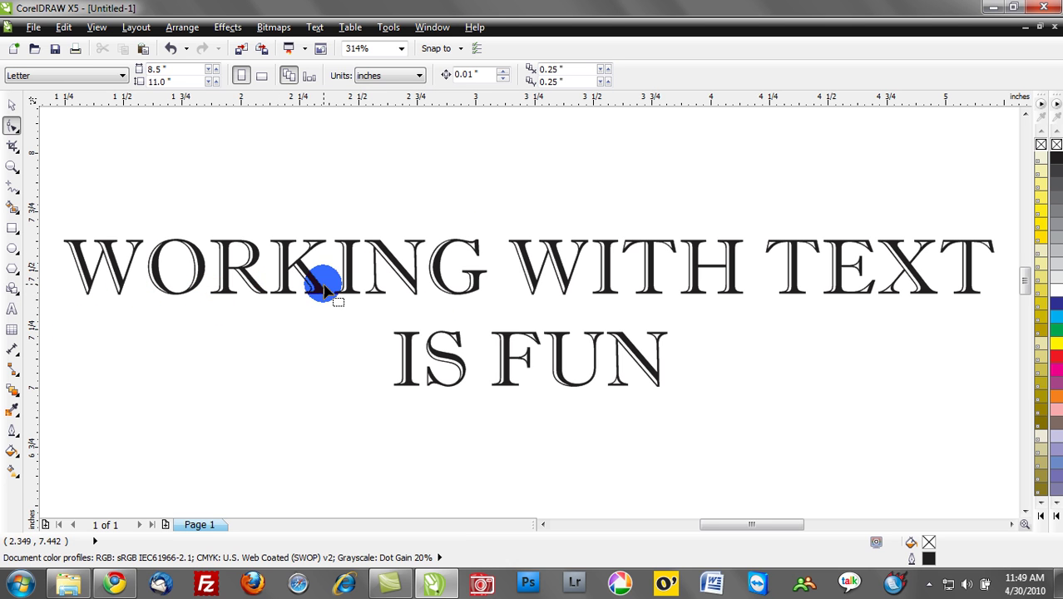
- Select the text with the Shape tool to reveal its 20 character nodes
scroll(500, 332, down, 3)
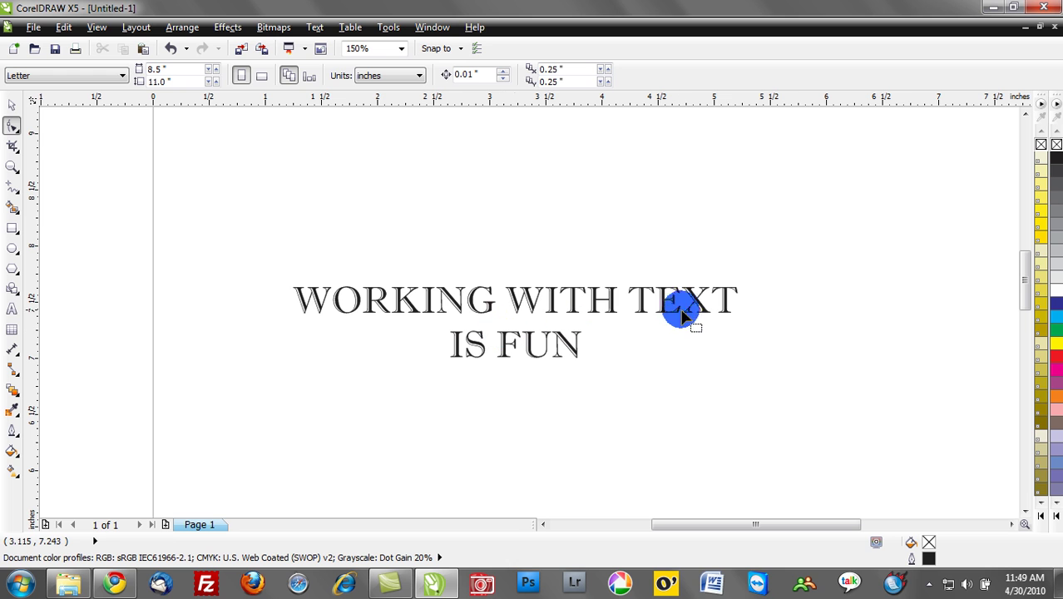
click(730, 315)
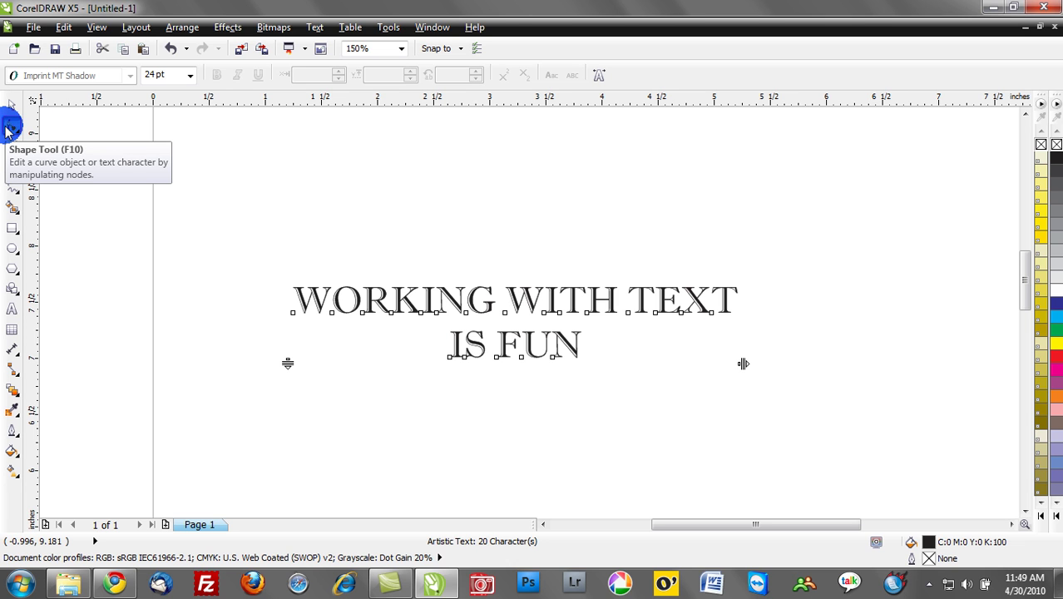
scroll(465, 299, up, 2)
scroll(481, 341, down, 2)
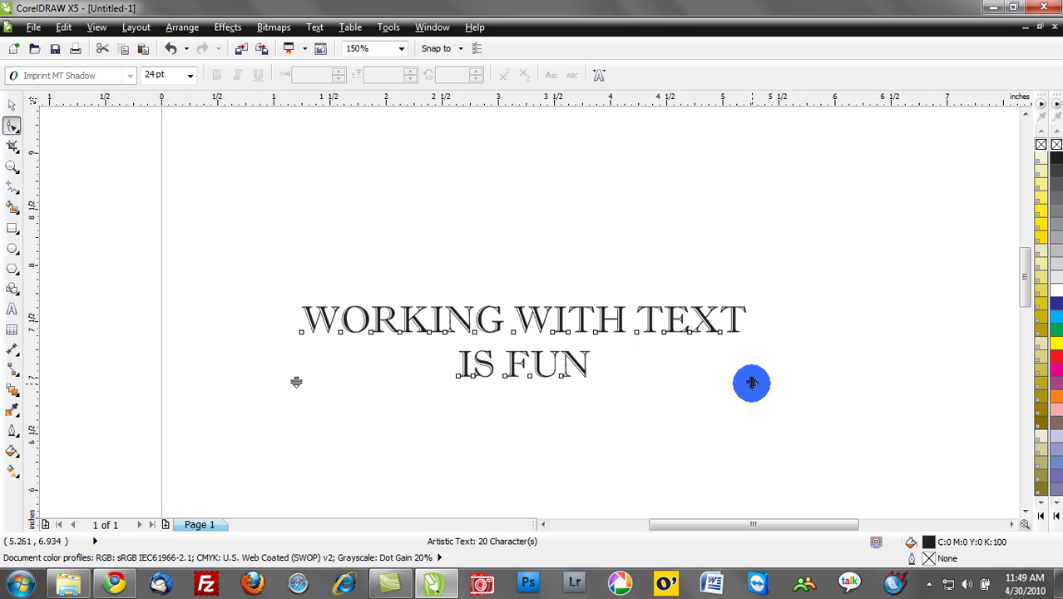
- Widen the letter spacing of both lines, keeping IS FUN snug under WORKING WITH TEXT
drag(751, 383, 902, 376)
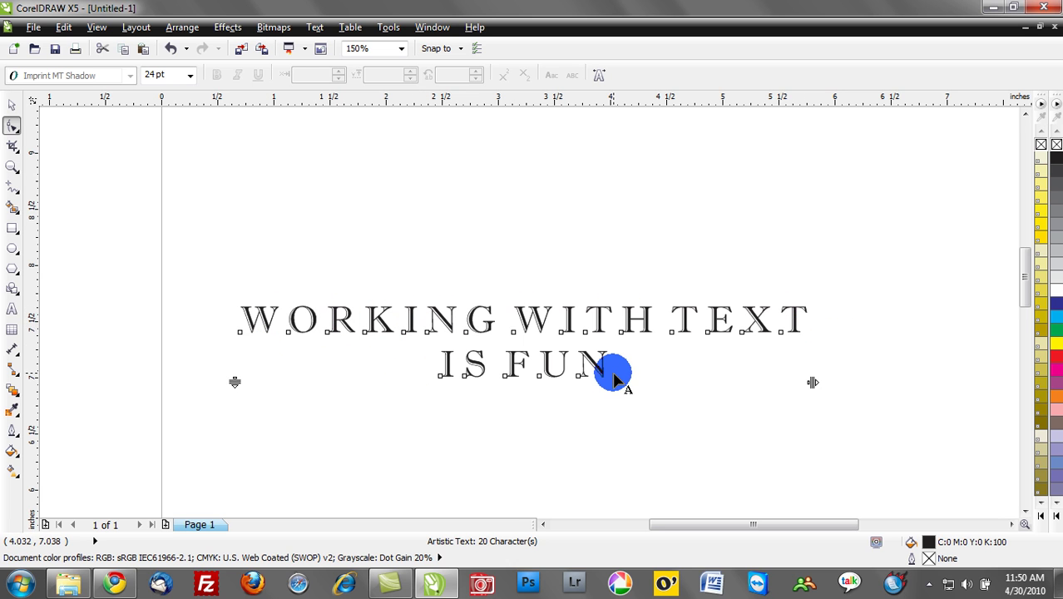
drag(234, 381, 229, 459)
drag(235, 420, 268, 348)
- Select the five IS FUN character nodes and widen their spacing slightly
scroll(498, 366, up, 1)
scroll(499, 376, down, 1)
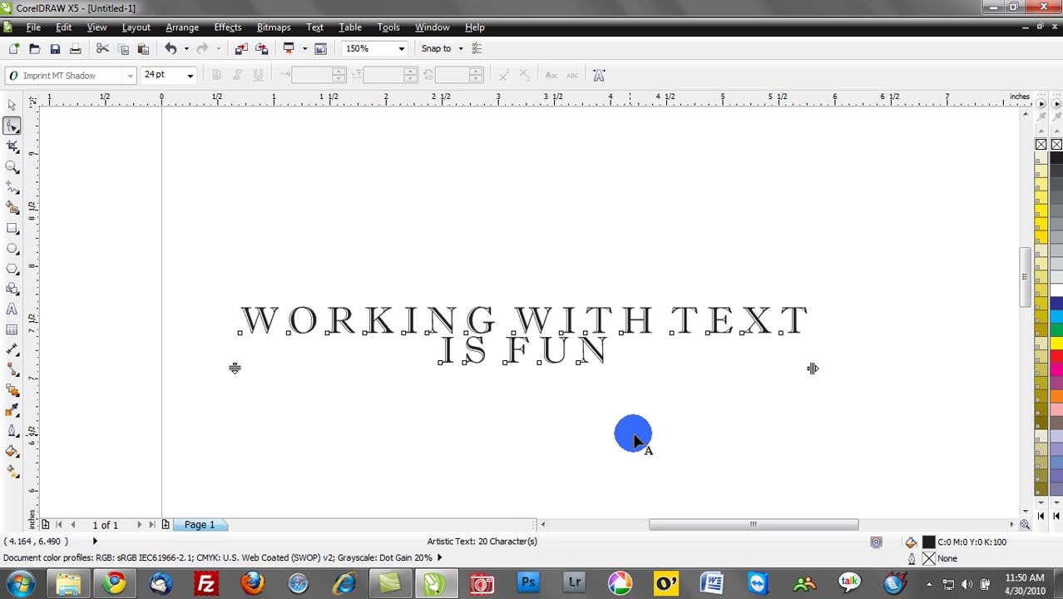
drag(616, 435, 418, 356)
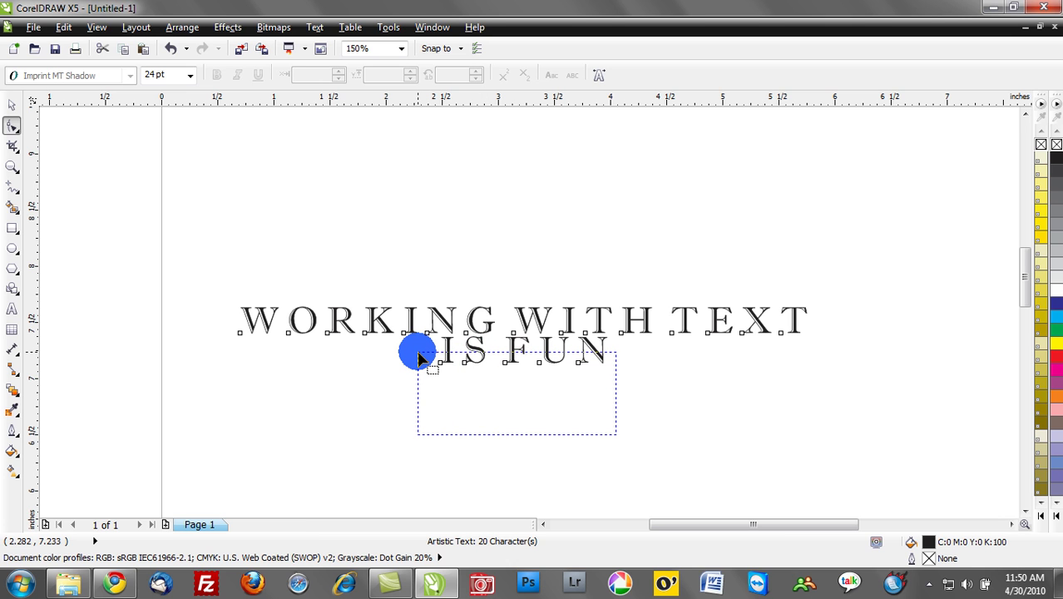
drag(420, 356, 418, 354)
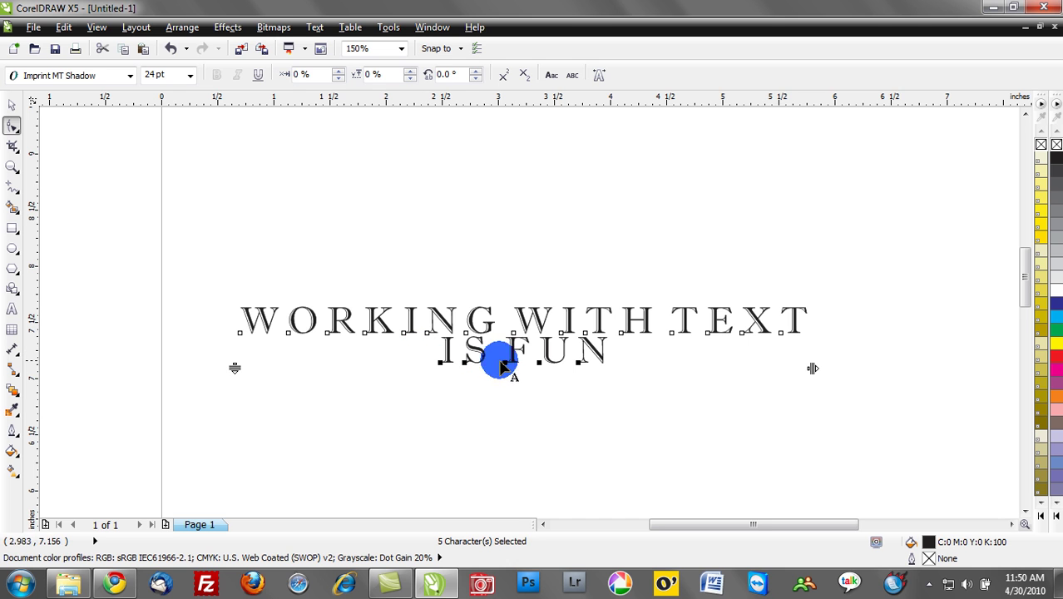
mouse_move(811, 368)
mouse_down()
mouse_move(834, 365)
mouse_move(820, 367)
mouse_up()
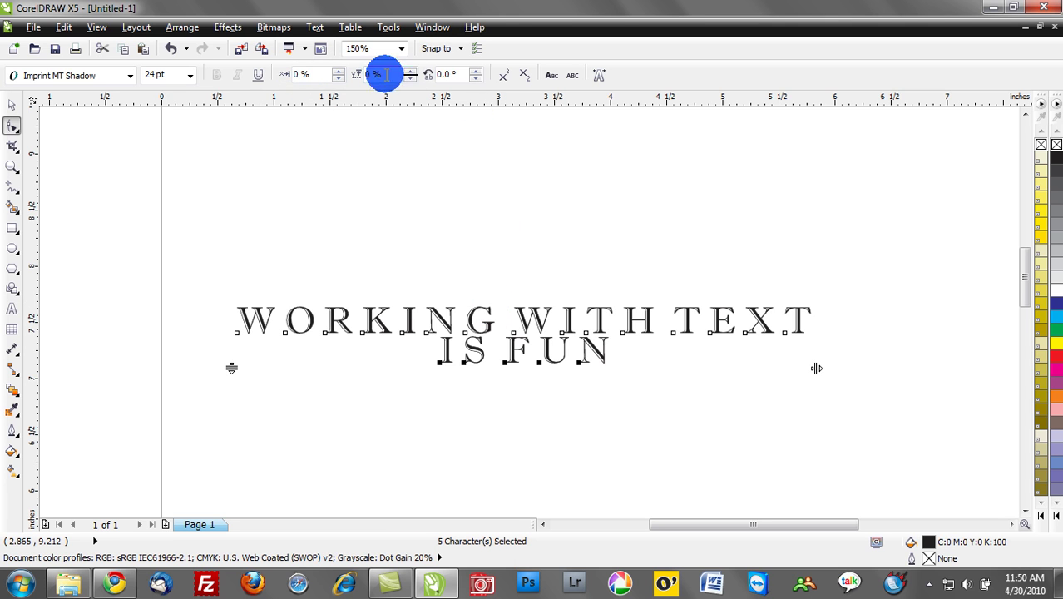
- Set the IS FUN characters' rotation angle to 30°
click(449, 74)
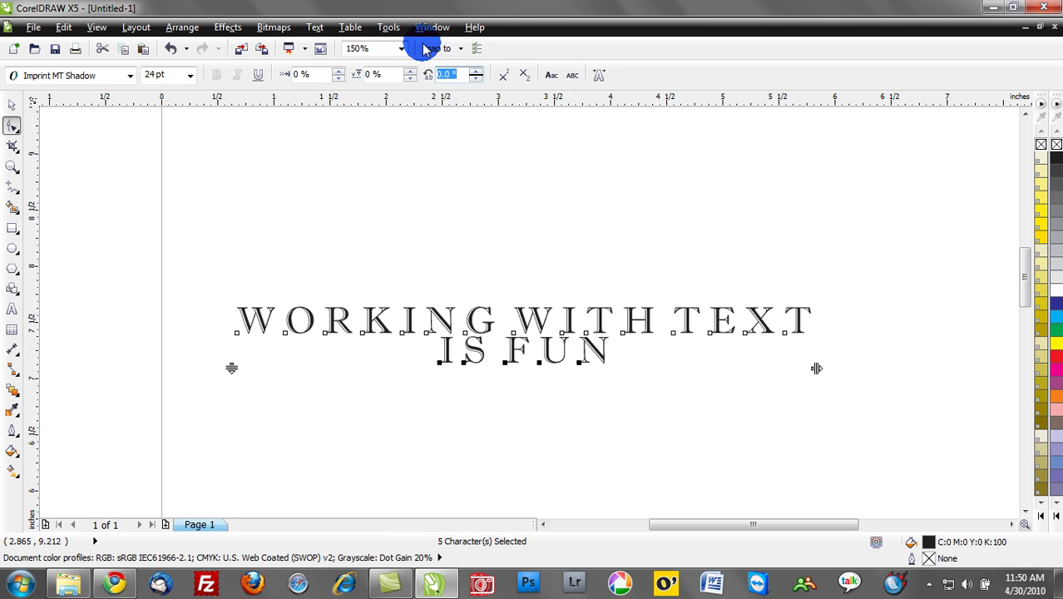
text(30)
key(Return)
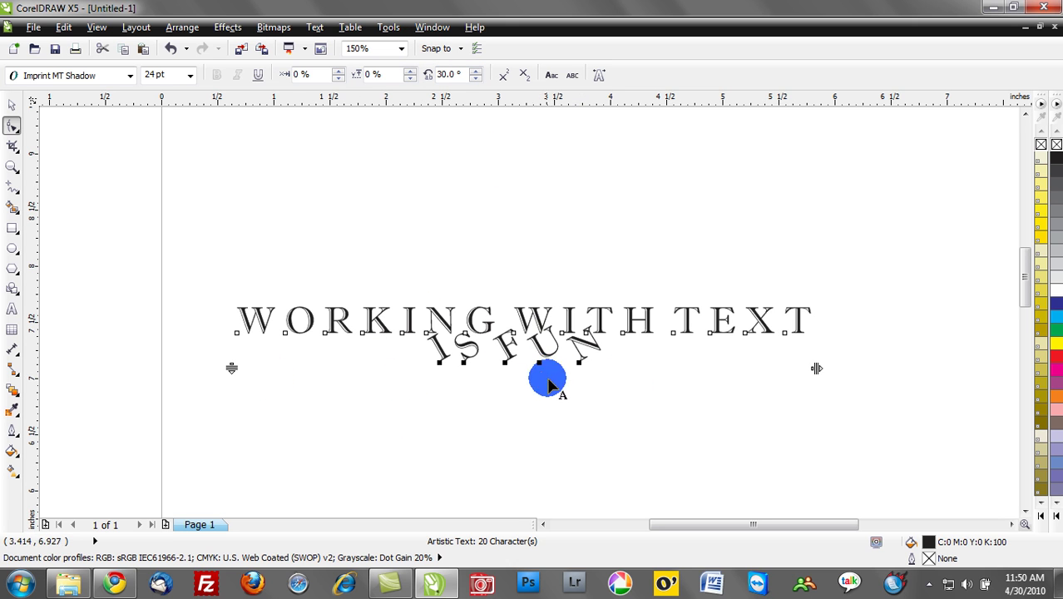
- Drag 'IS FUN' lower to widen the line spacing, then lift the W above ORKING
drag(231, 367, 224, 409)
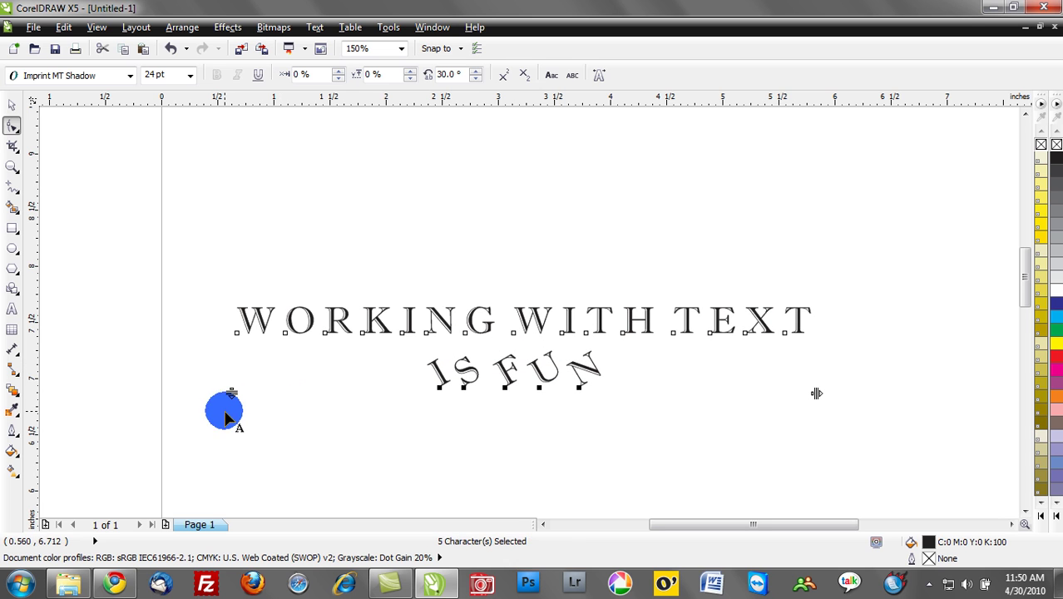
click(344, 386)
click(237, 334)
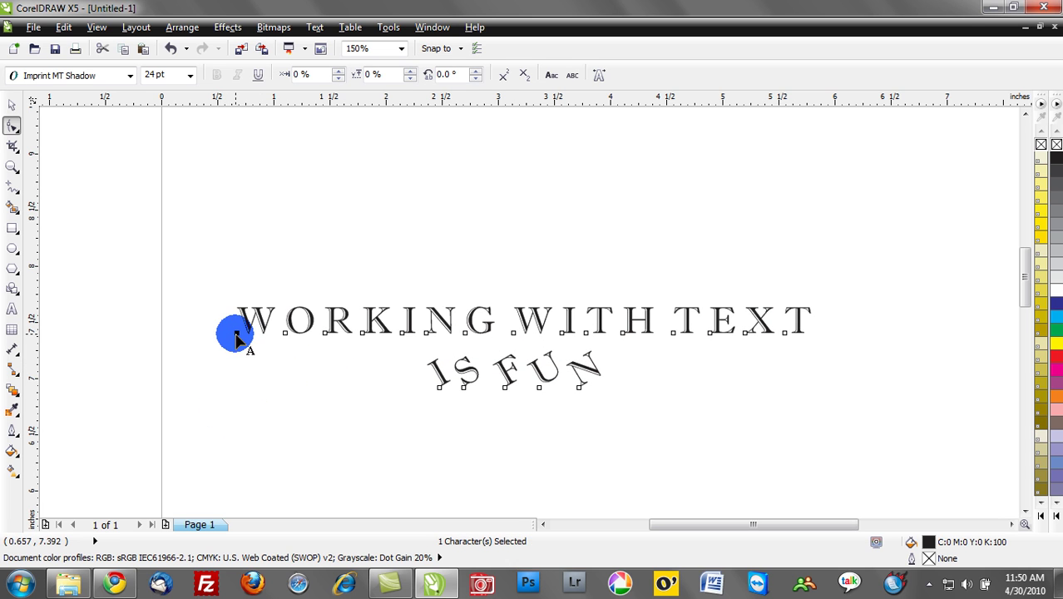
mouse_move(237, 333)
mouse_down()
mouse_move(285, 218)
mouse_move(209, 223)
mouse_move(207, 284)
mouse_move(239, 339)
mouse_move(233, 327)
mouse_up()
- Line the W up with the other letters and add a horizontal guideline along their baseline
scroll(244, 333, up, 2)
scroll(281, 325, up, 4)
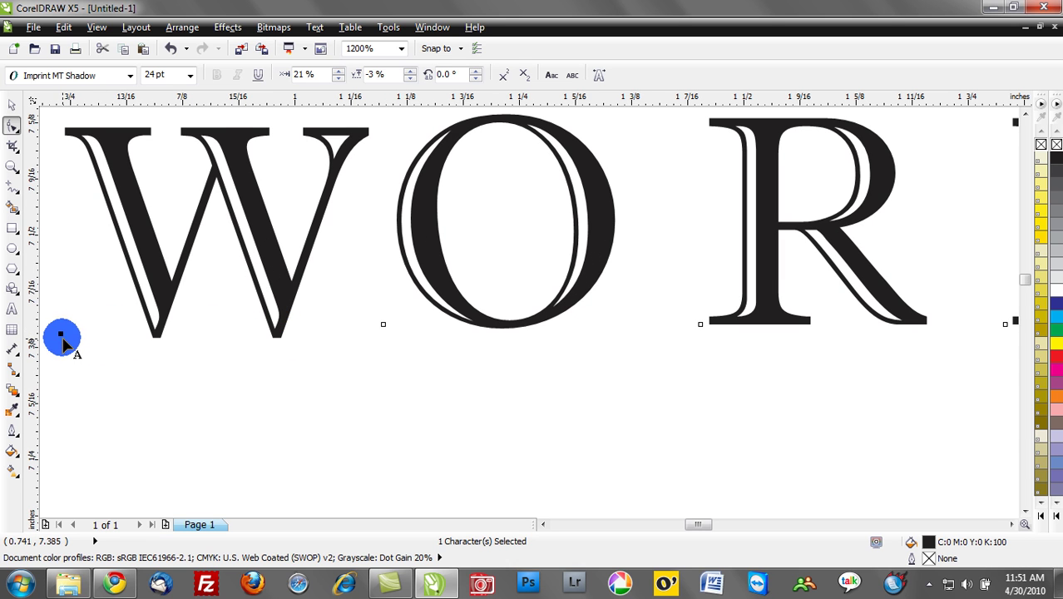
drag(62, 334, 77, 323)
drag(377, 98, 356, 323)
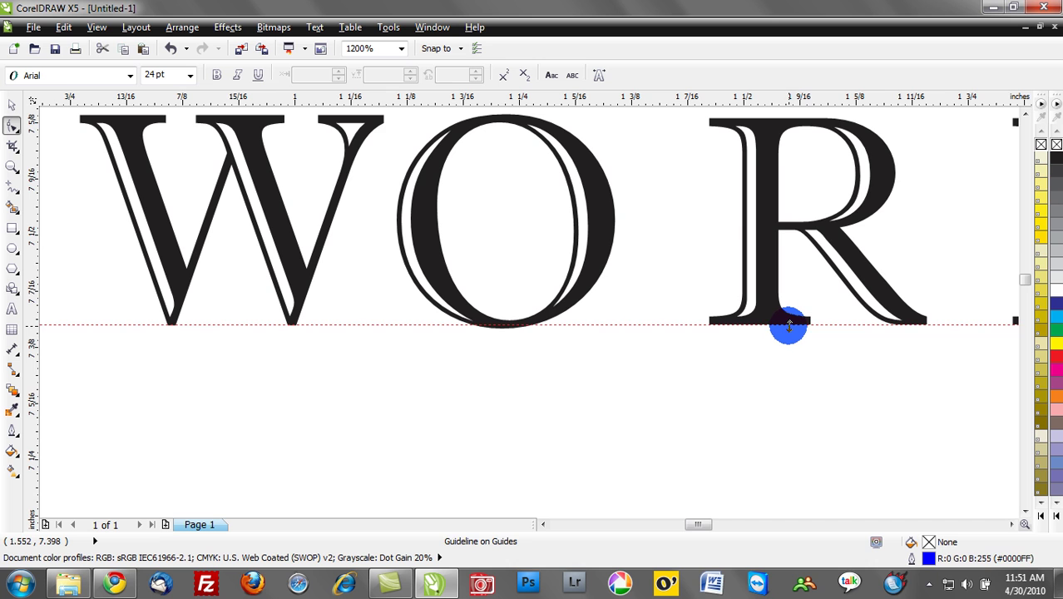
scroll(399, 333, down, 1)
scroll(407, 342, down, 1)
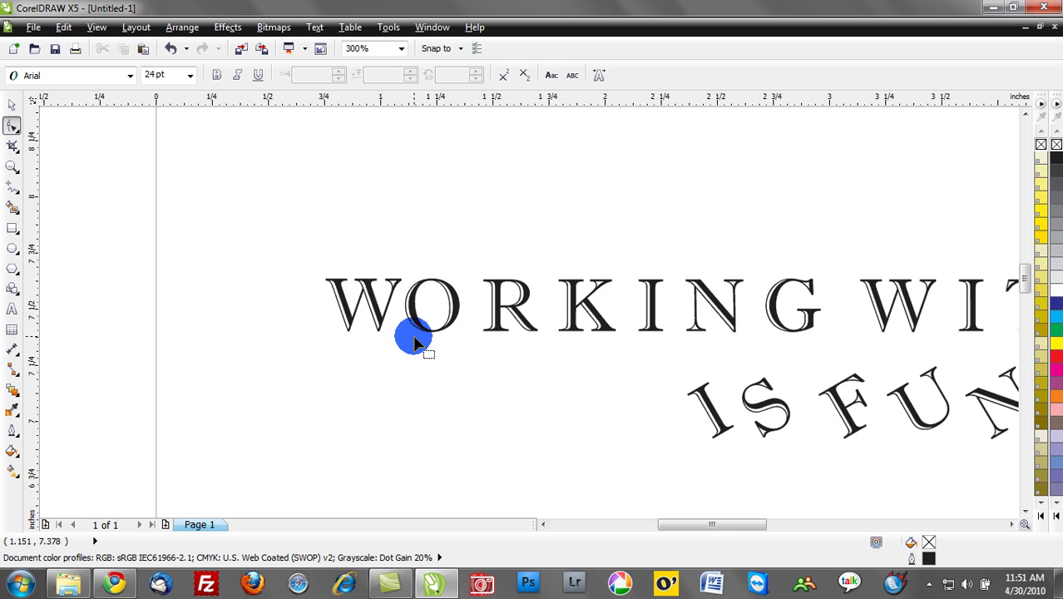
scroll(422, 343, down, 1)
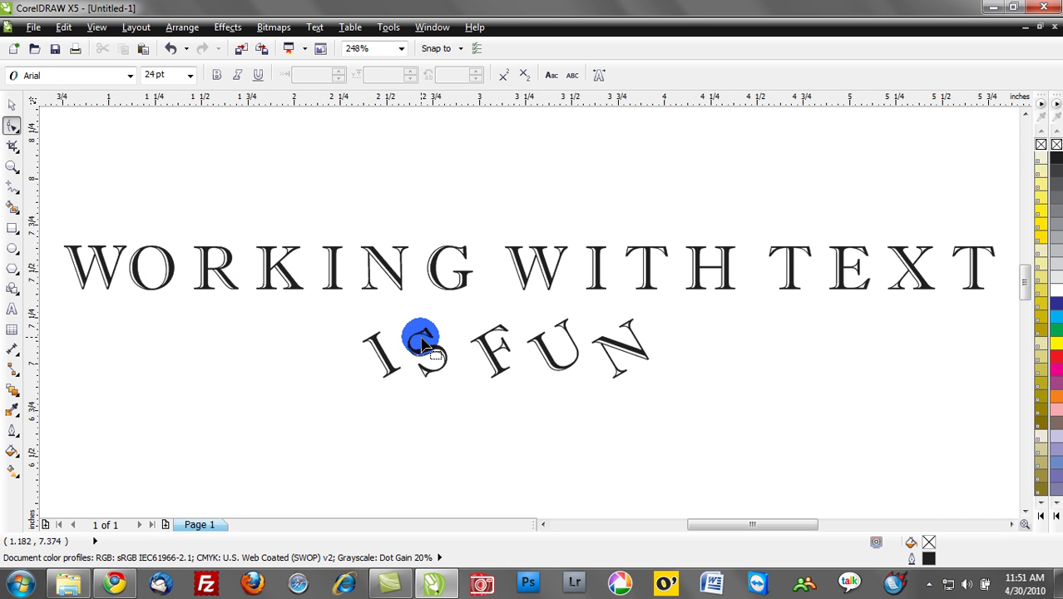